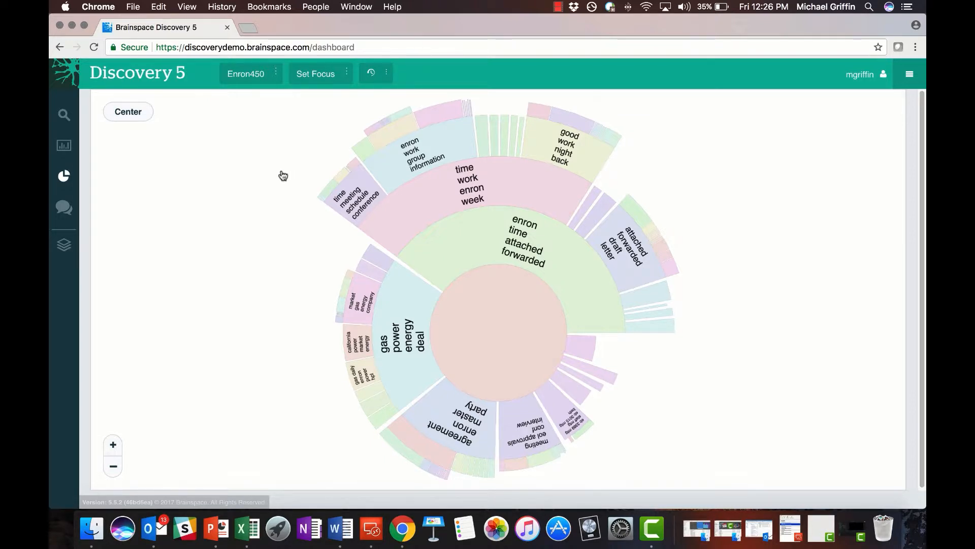
# - Run a concept search for "minority investor" and expand it into related terms
pyautogui.click(64, 114)
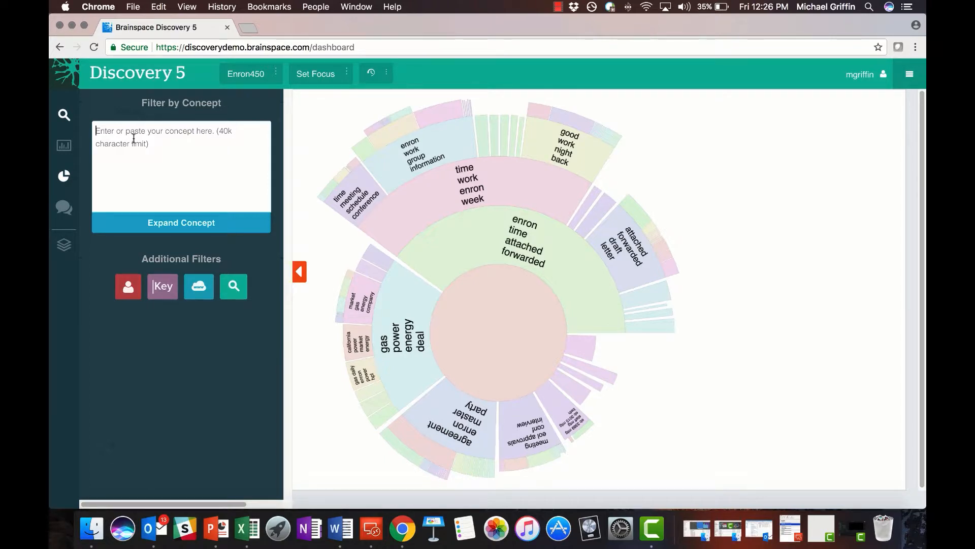
pyautogui.write('minoir')
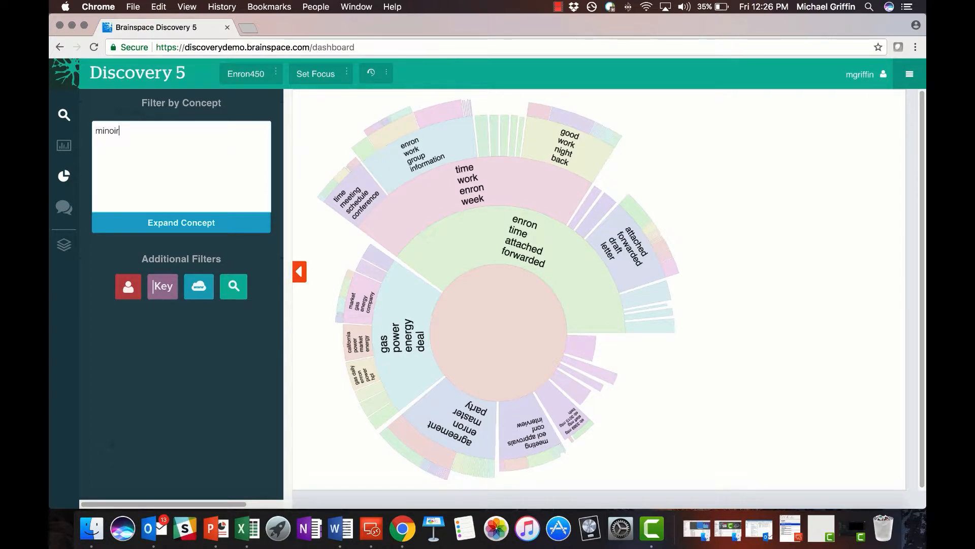
pyautogui.write('t')
pyautogui.press('BackSpace')
pyautogui.press('BackSpace')
pyautogui.press('BackSpace')
pyautogui.press('BackSpace')
pyautogui.write('rity investor')
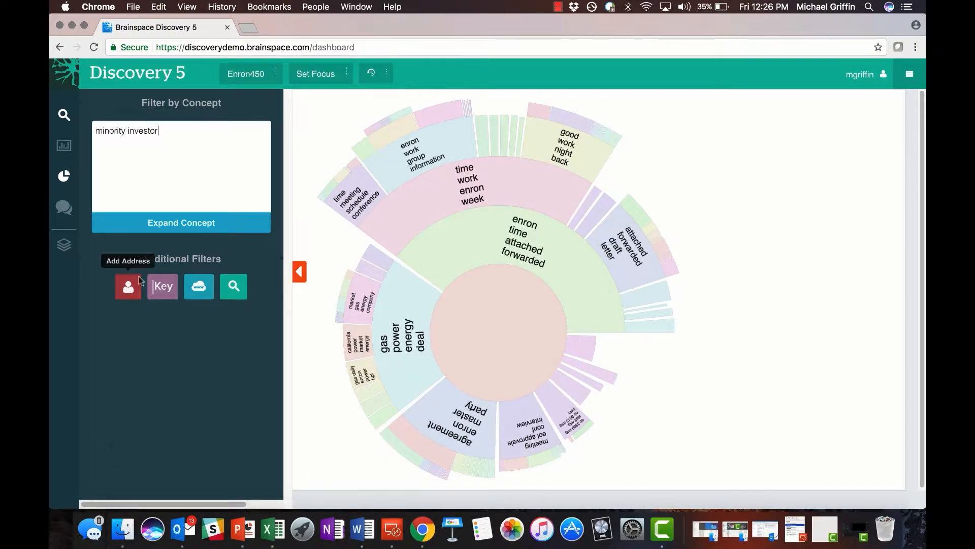
pyautogui.click(168, 223)
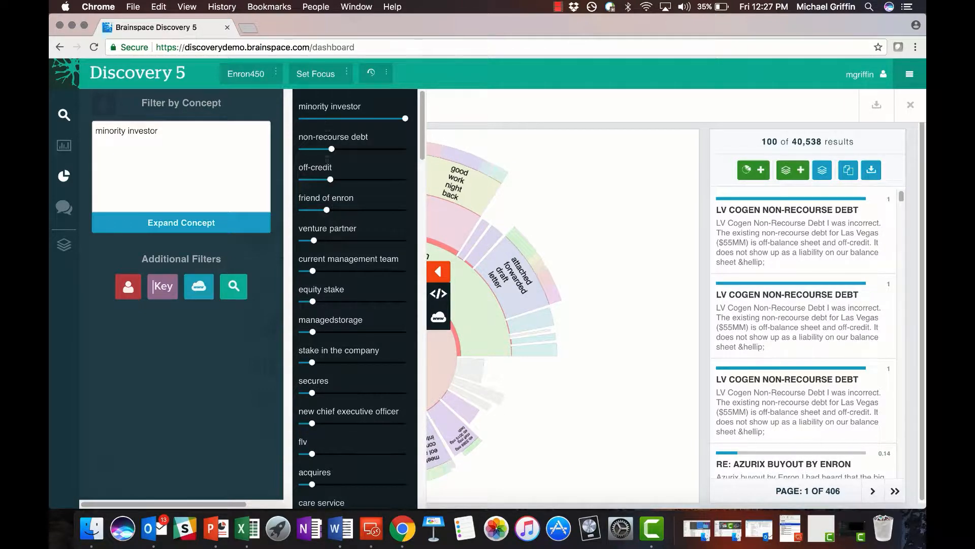
# - Raise the expanded term "friend of enron" to full weight as a required term and close the concept panel
pyautogui.moveTo(327, 212); pyautogui.dragTo(409, 213)
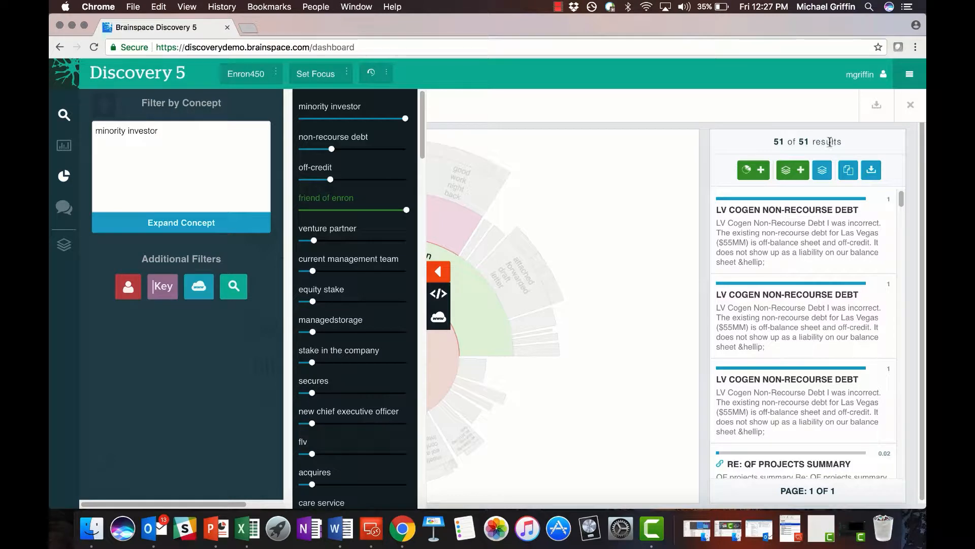
pyautogui.click(438, 272)
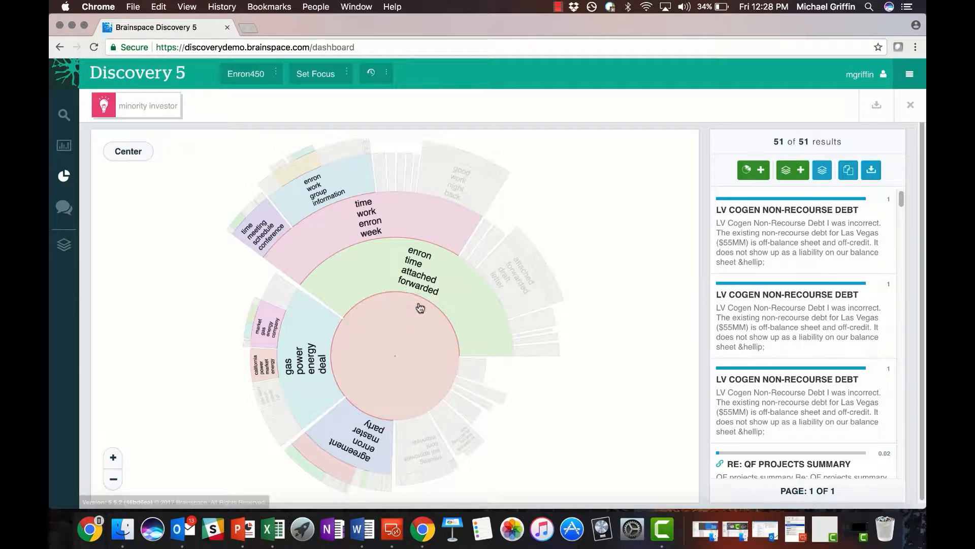
# - Filter the results to the "enron time attached forwarded" cluster and examine the "RE: FW: Luncheon Meeting: ASAP" email for "friend of enron"
pyautogui.click(412, 261)
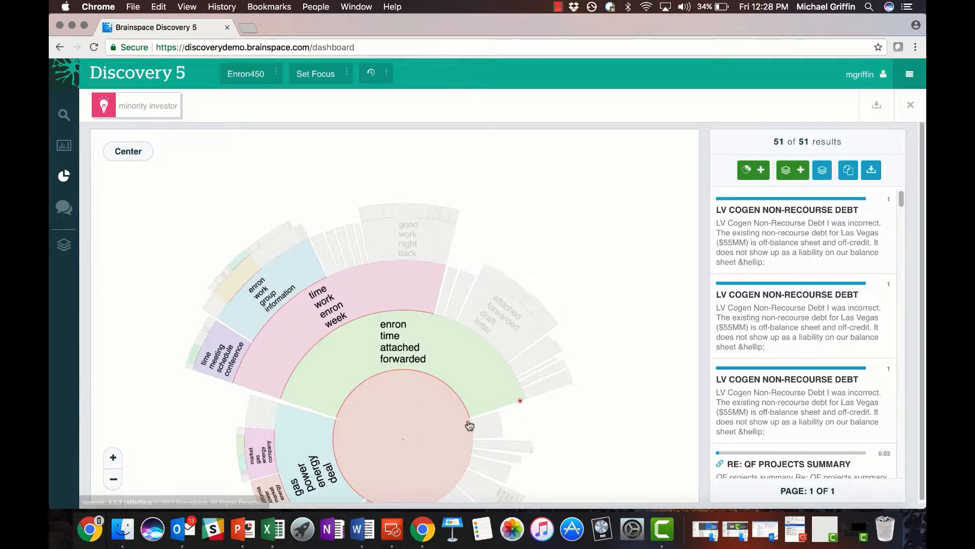
pyautogui.click(522, 402)
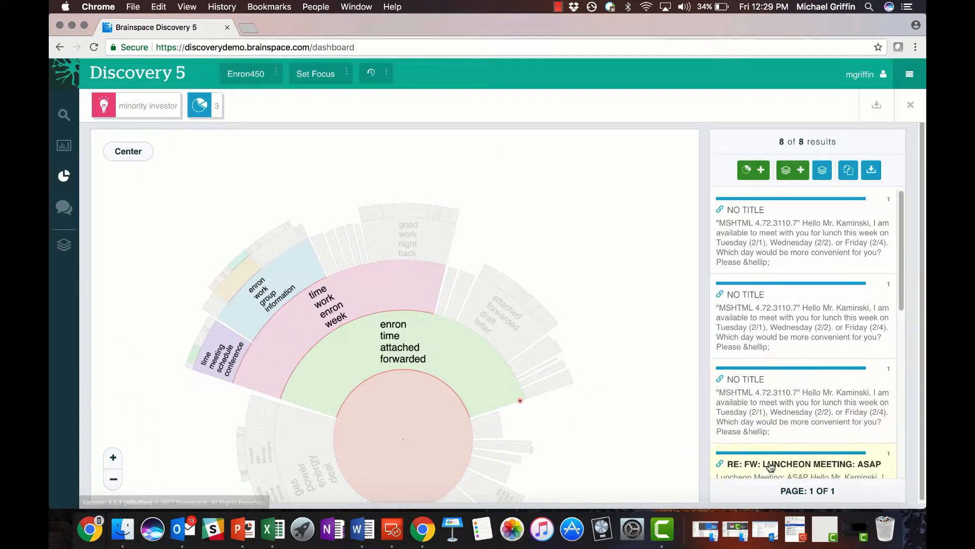
pyautogui.click(770, 466)
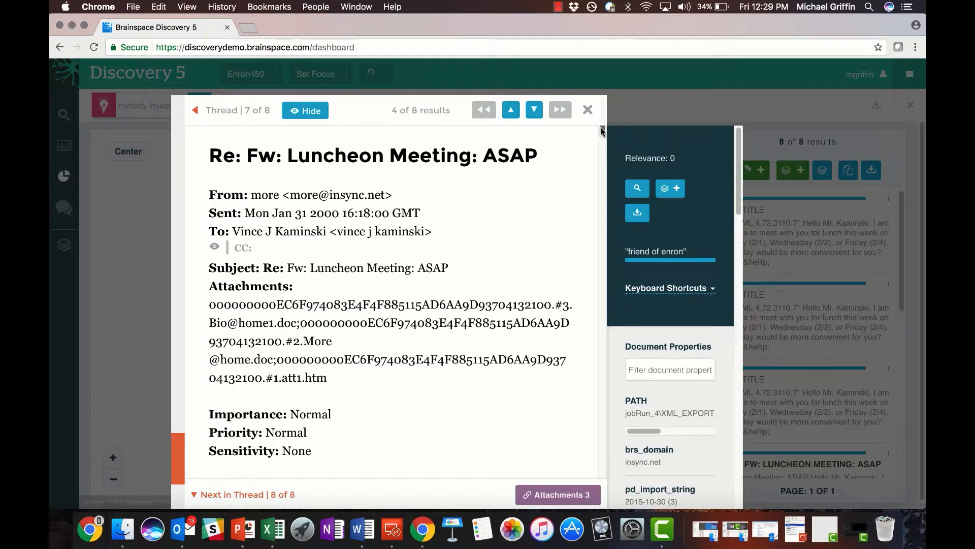
pyautogui.moveTo(603, 131); pyautogui.dragTo(602, 169)
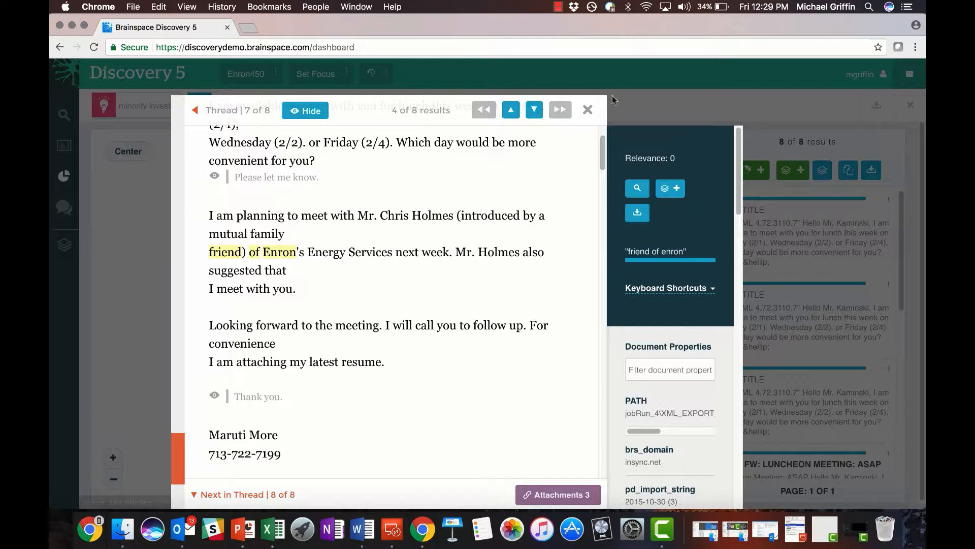
pyautogui.click(589, 110)
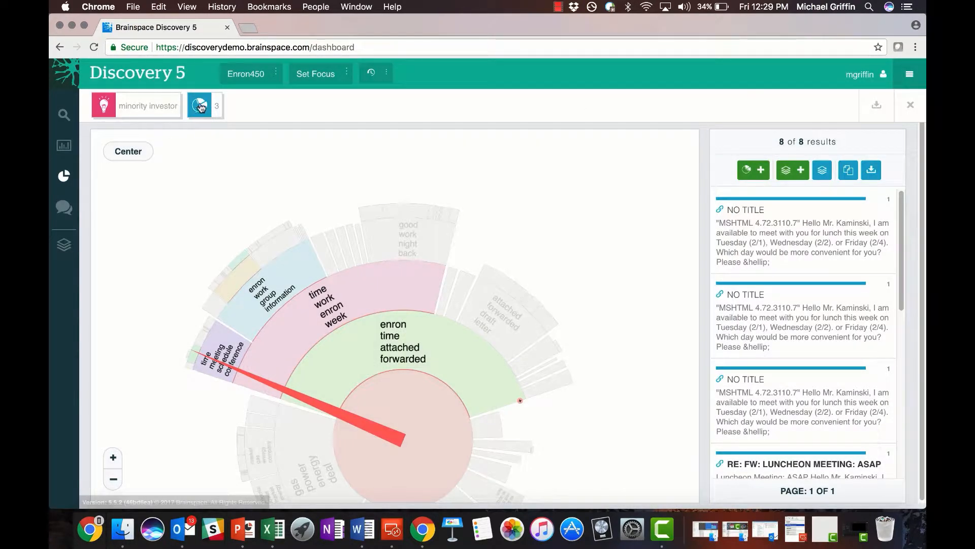
# - Replace the cluster filter with the "gas power energy deal" cluster after recentering the cluster wheel
pyautogui.click(203, 105)
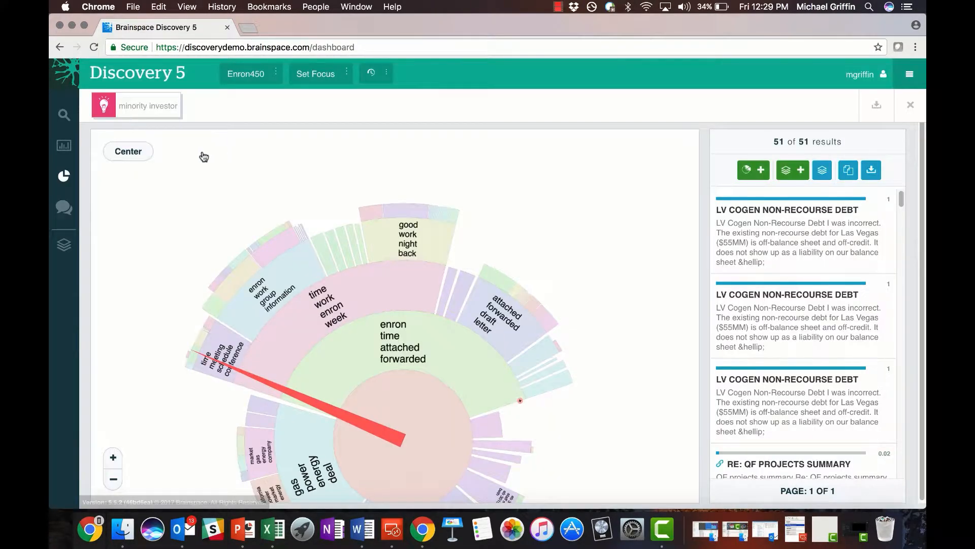
pyautogui.click(140, 155)
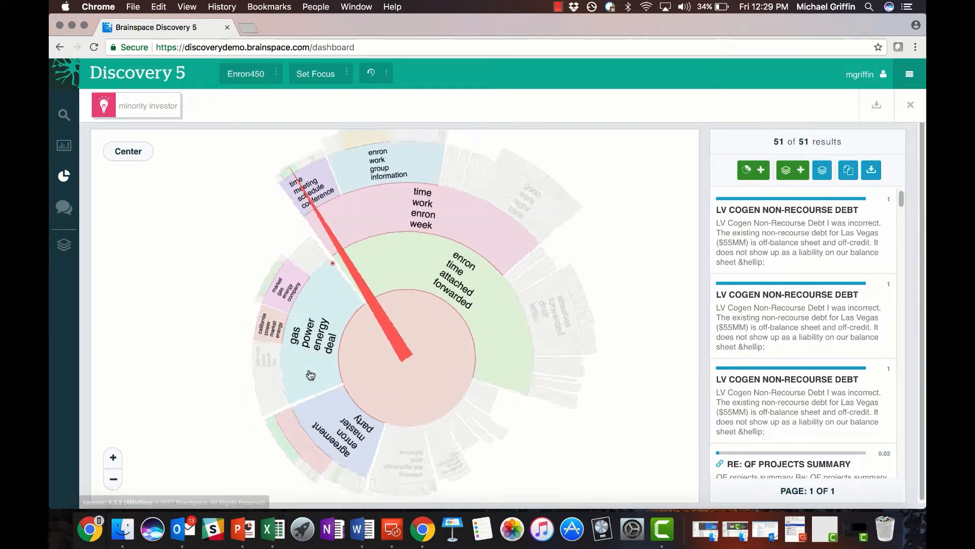
pyautogui.click(506, 365)
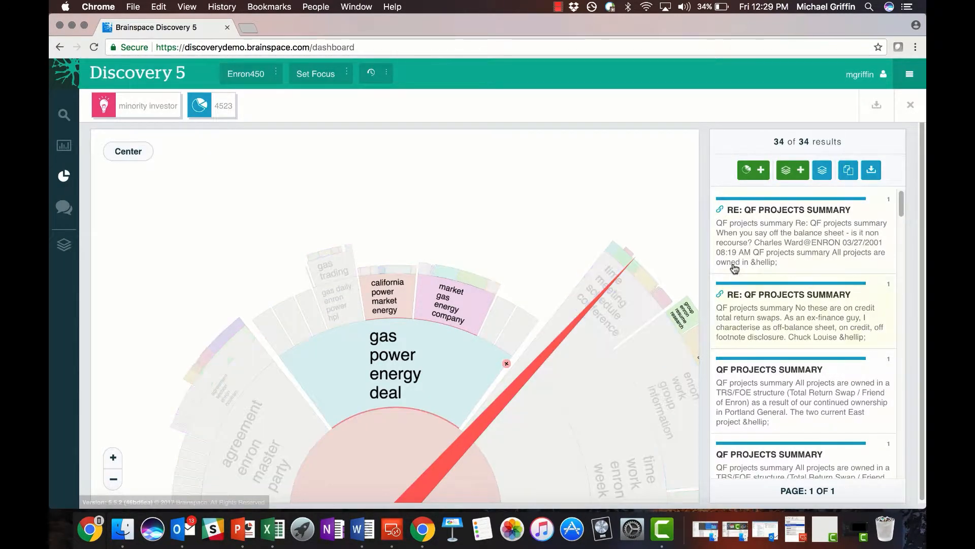
# - Examine the first "RE: QF Projects Summary" email for its "Friend of Enron" passage and close it
pyautogui.click(765, 252)
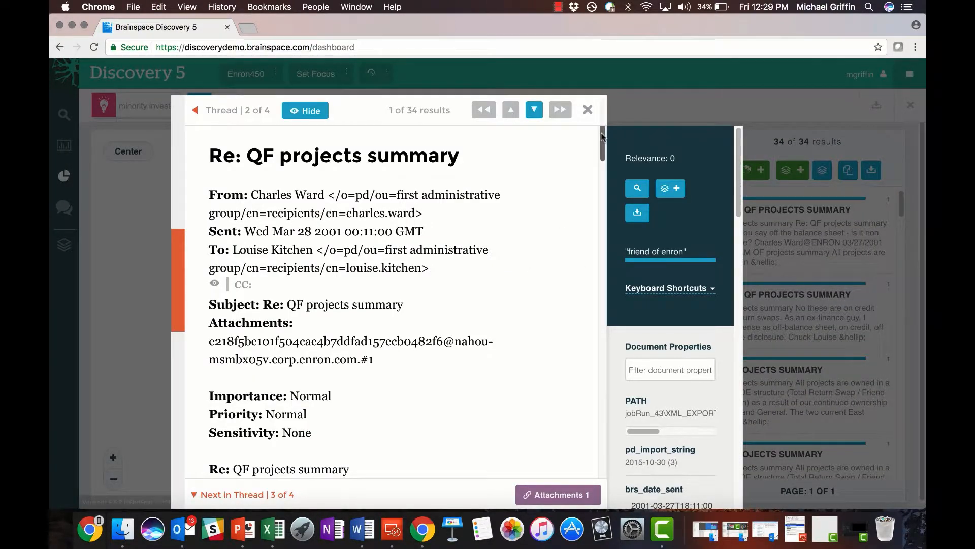
pyautogui.moveTo(604, 150); pyautogui.dragTo(605, 228)
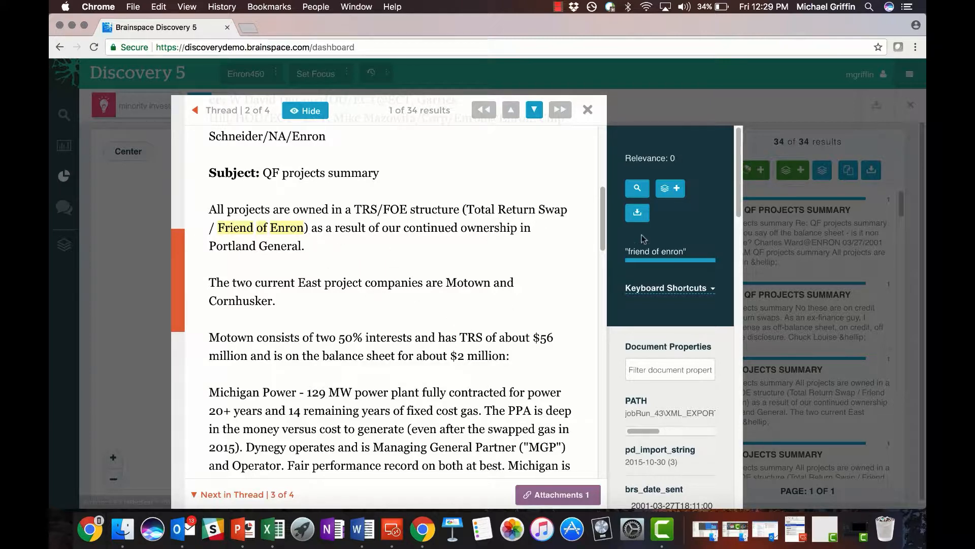
pyautogui.click(588, 111)
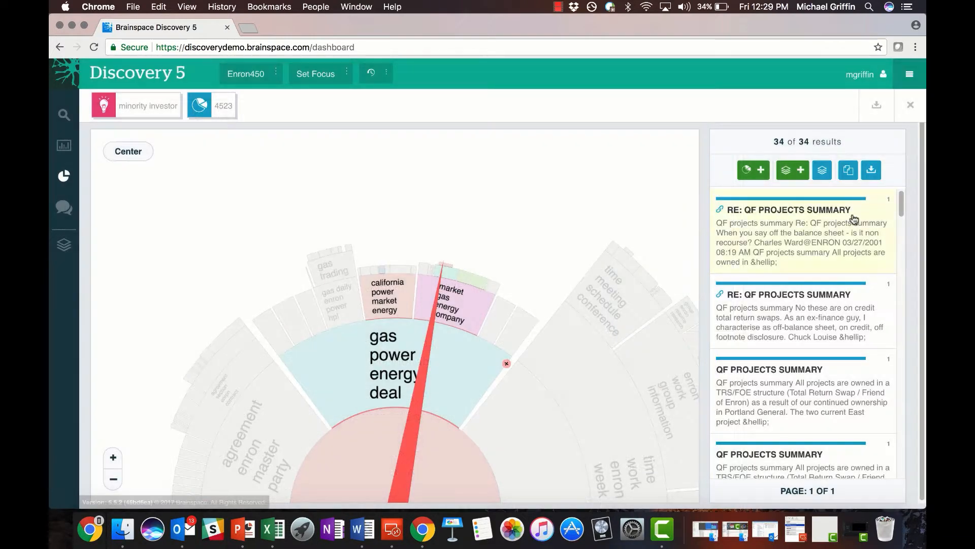
# - Open an "AIG Fund" email near the end of the results and read its body through to the end
pyautogui.scroll(-2, 904, 226)
pyautogui.moveTo(903, 226); pyautogui.dragTo(909, 460)
pyautogui.click(765, 402)
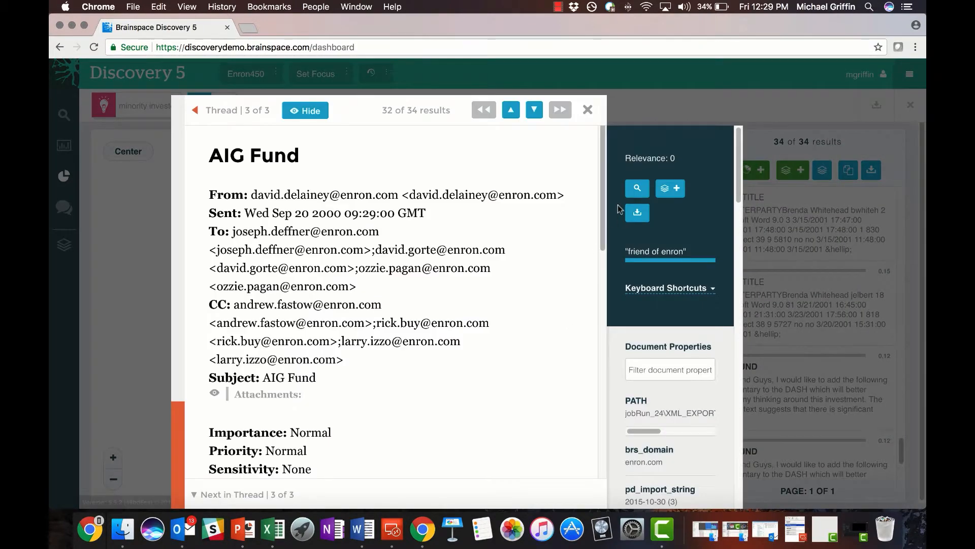
pyautogui.moveTo(606, 192); pyautogui.dragTo(607, 386)
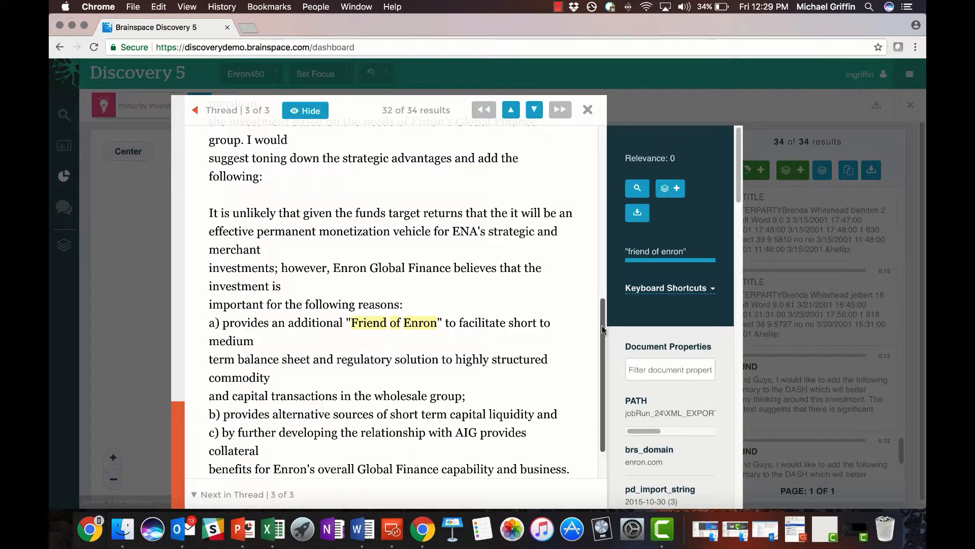
pyautogui.moveTo(605, 326); pyautogui.dragTo(605, 386)
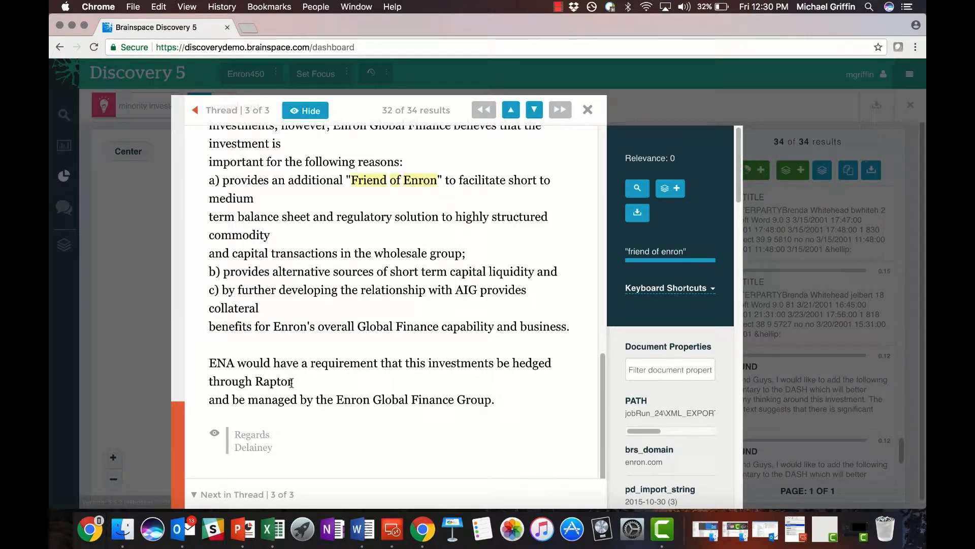
# - Copy the word "Raptor" from the closing paragraph of the AIG Fund email and close the document
pyautogui.moveTo(297, 386); pyautogui.dragTo(264, 382)
pyautogui.rightClick(263, 382)
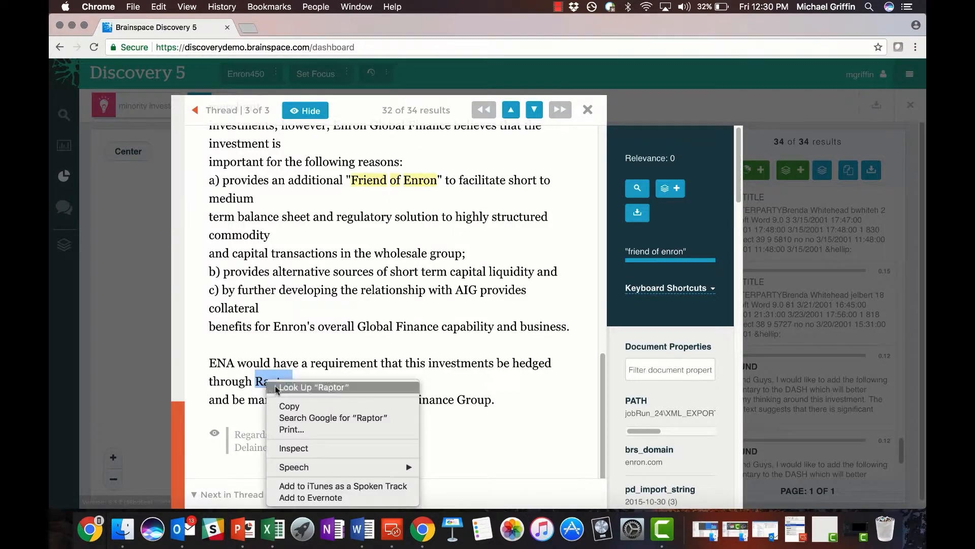
pyautogui.click(284, 406)
pyautogui.click(588, 109)
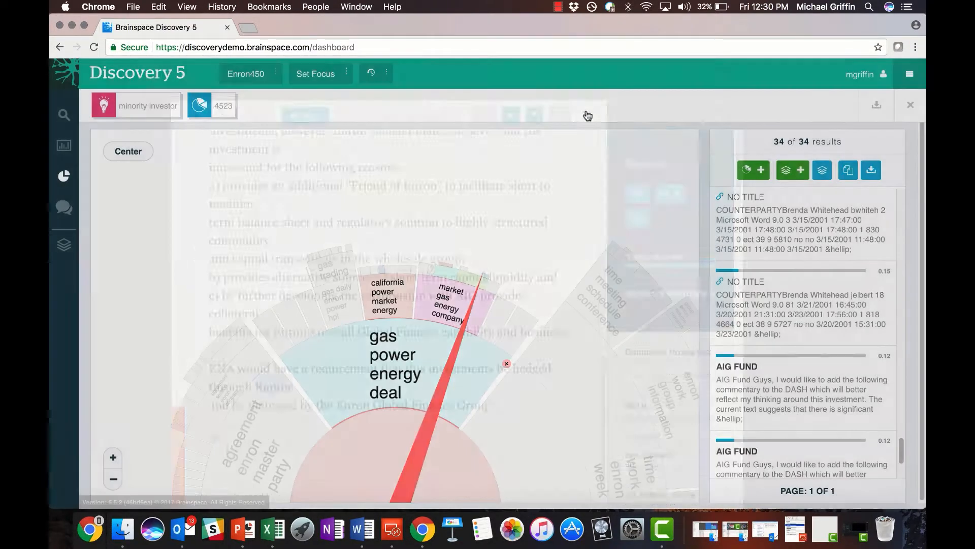
# - Remove the cluster filter and run a concept search for "Raptor" with the term "raptor" required at full weight
pyautogui.click(211, 115)
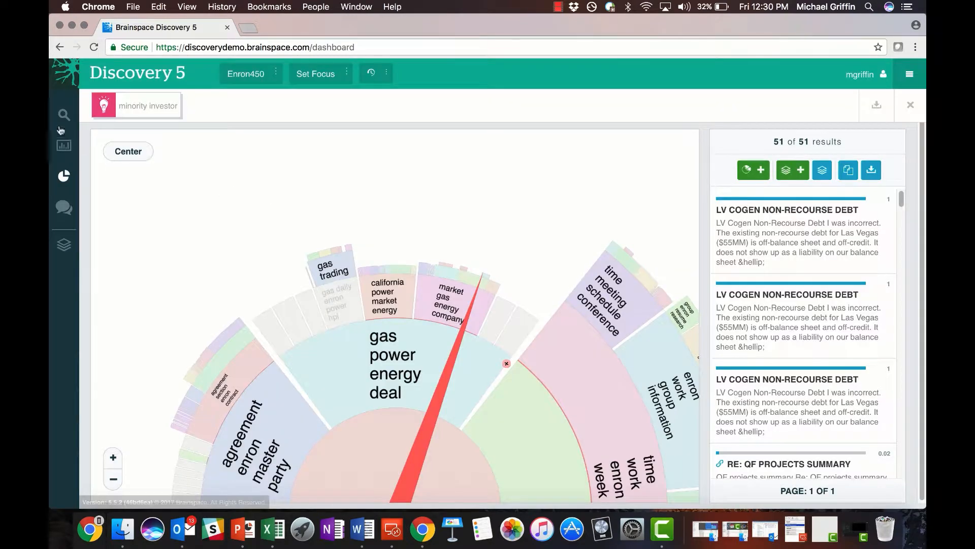
pyautogui.click(64, 114)
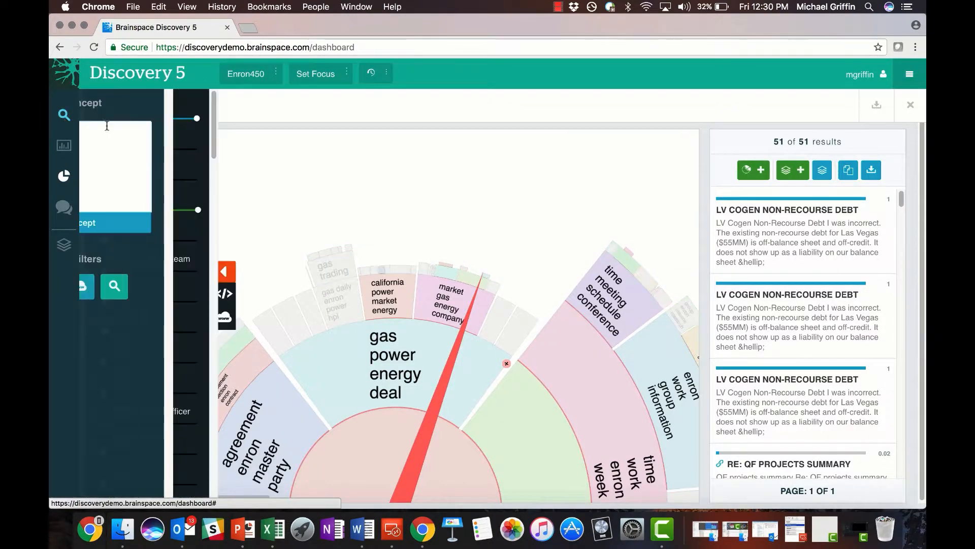
pyautogui.write('Raptor')
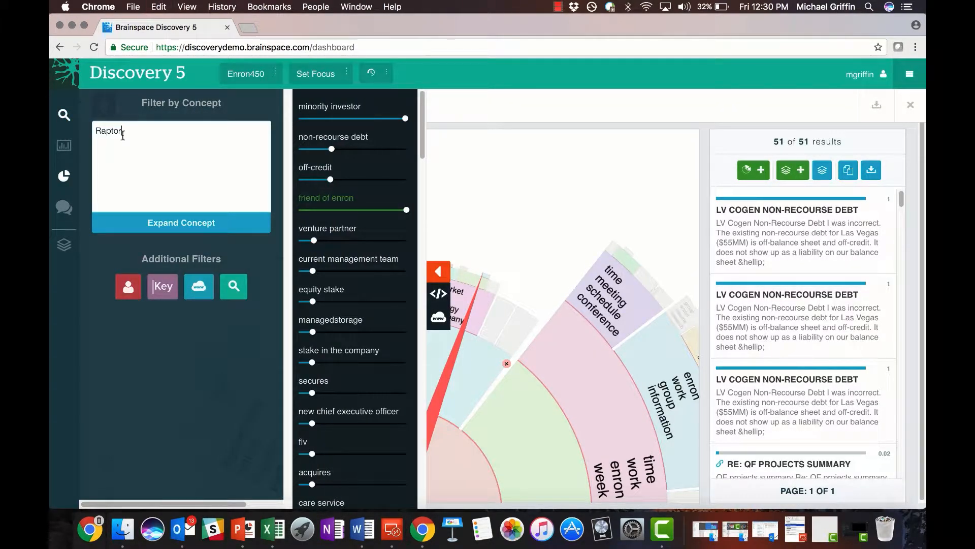
pyautogui.click(226, 227)
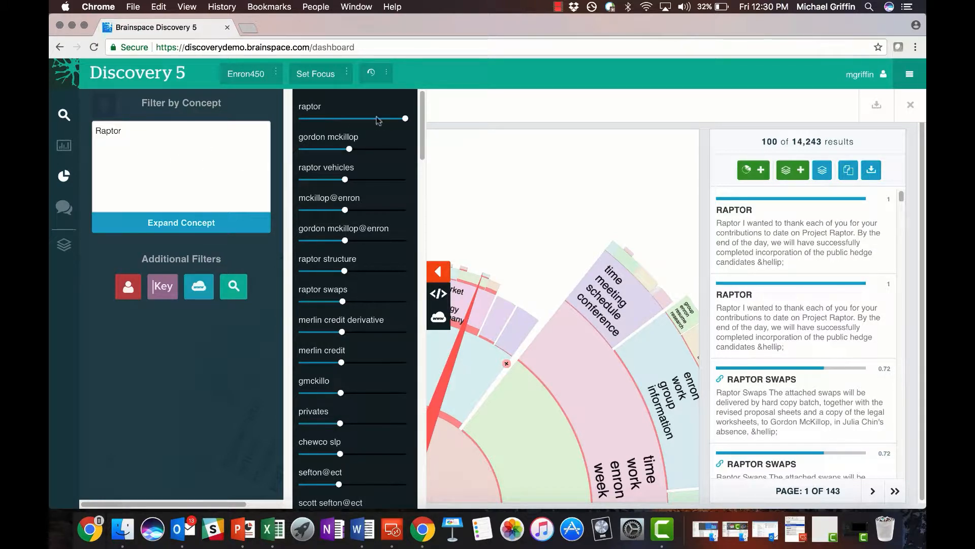
pyautogui.click(406, 119)
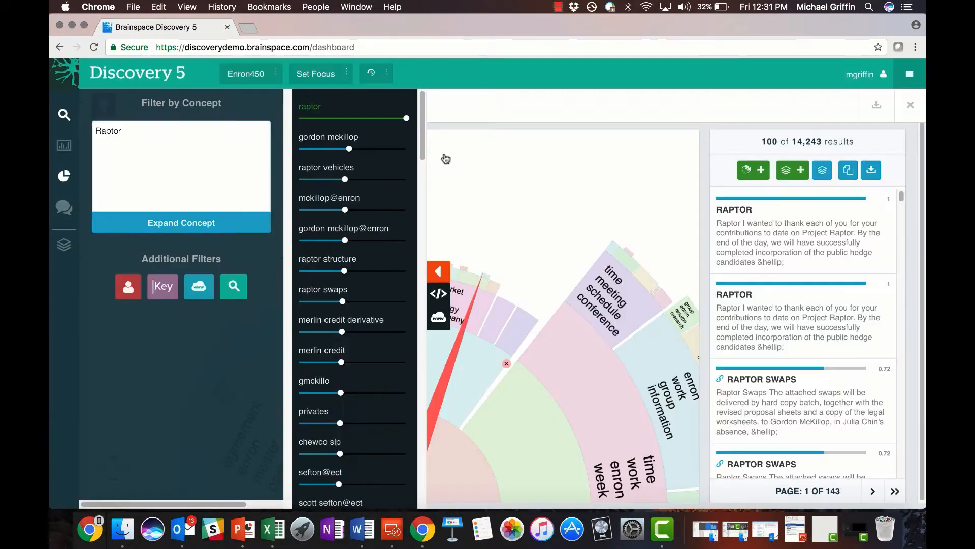
pyautogui.click(440, 273)
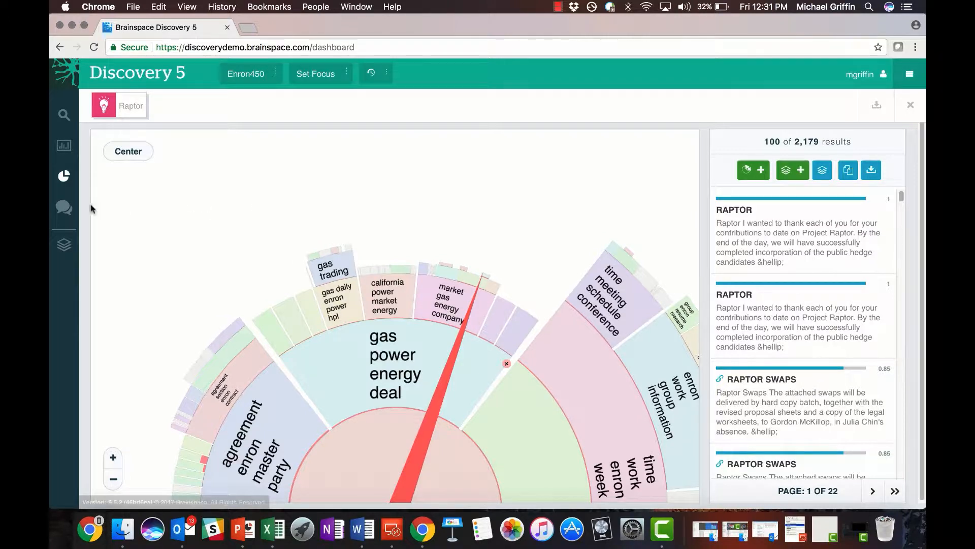
# - Show the communication analysis of the Raptor results by domain instead of by people
pyautogui.click(65, 208)
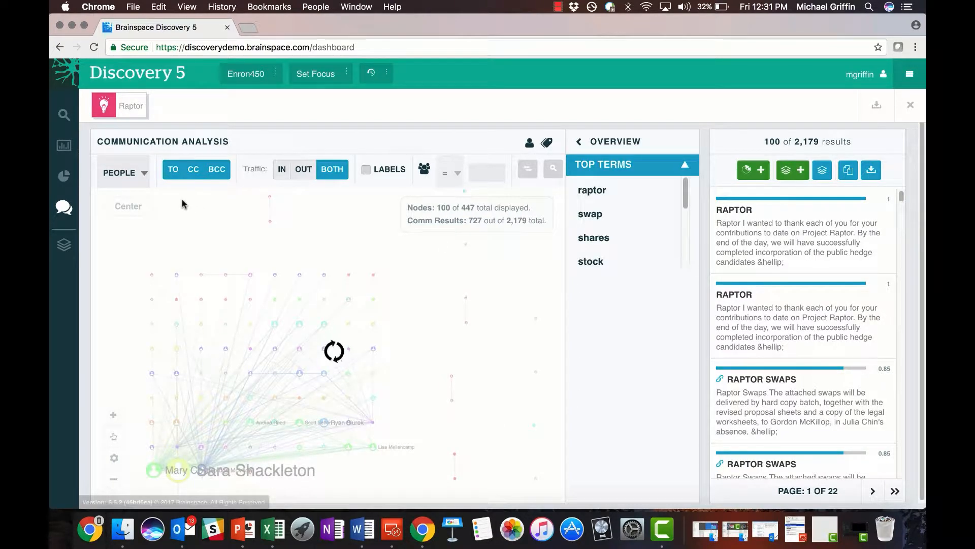
pyautogui.click(143, 181)
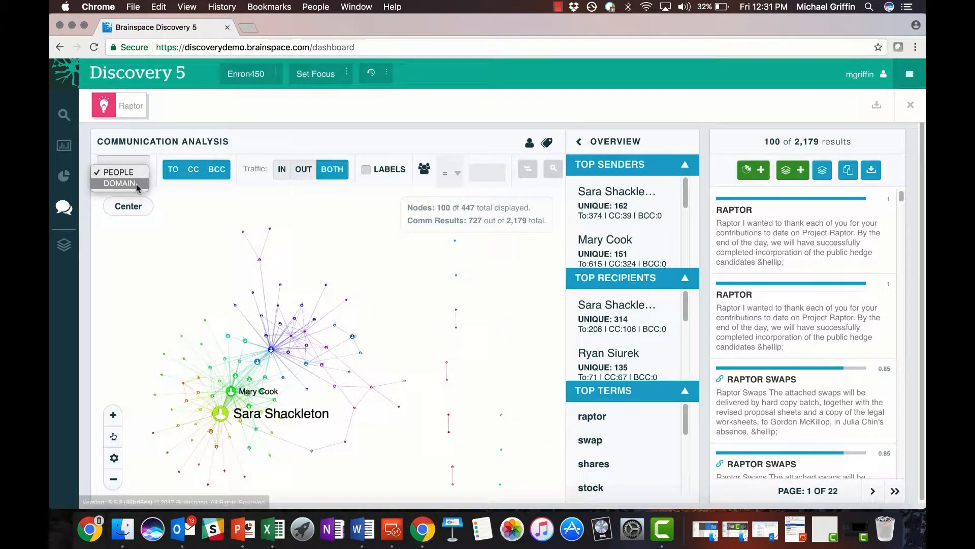
pyautogui.click(136, 185)
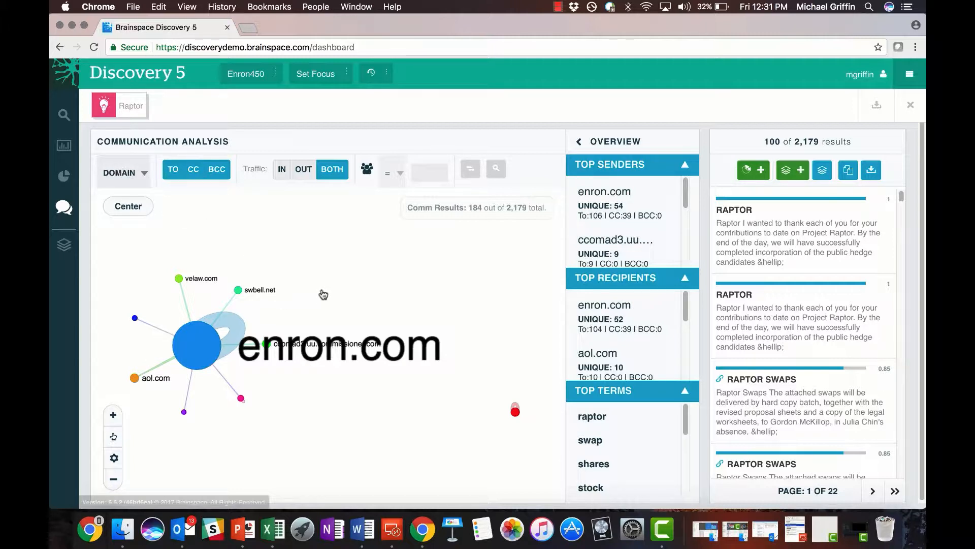
pyautogui.moveTo(334, 295); pyautogui.dragTo(362, 281)
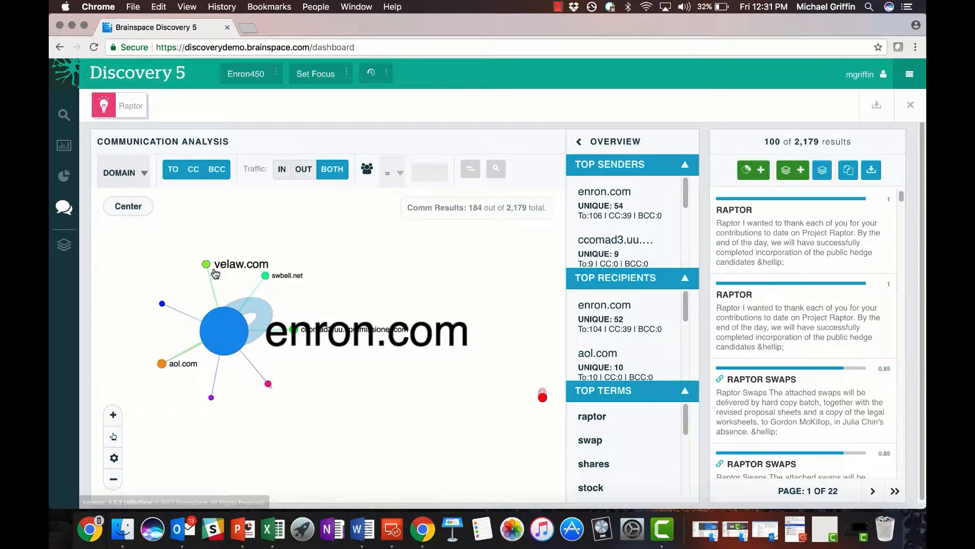
# - Select the connection between enron.com and velaw.com and filter the results to their communications
pyautogui.click(215, 300)
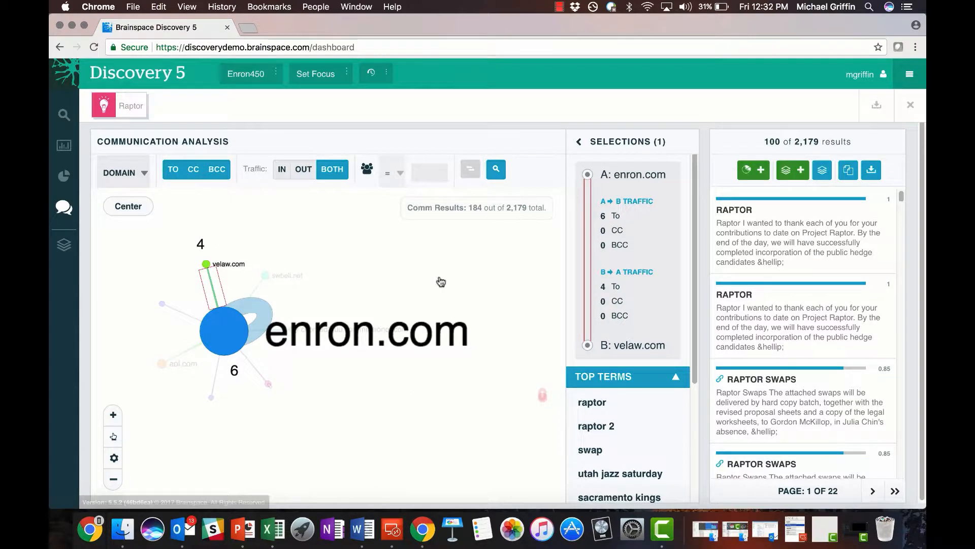
pyautogui.click(495, 170)
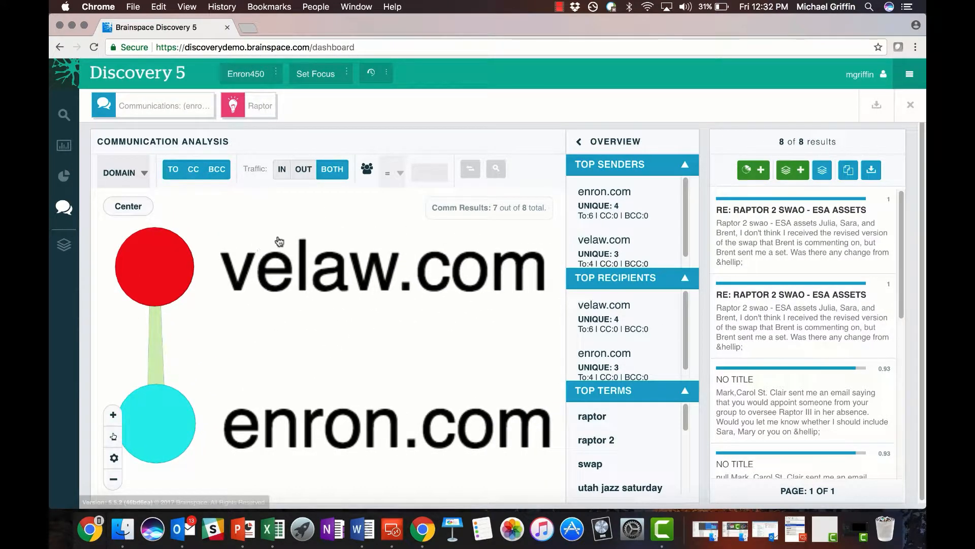
# - Examine the full Lucene query behind the most recent search, from its end back to its beginning, and close it
pyautogui.click(387, 78)
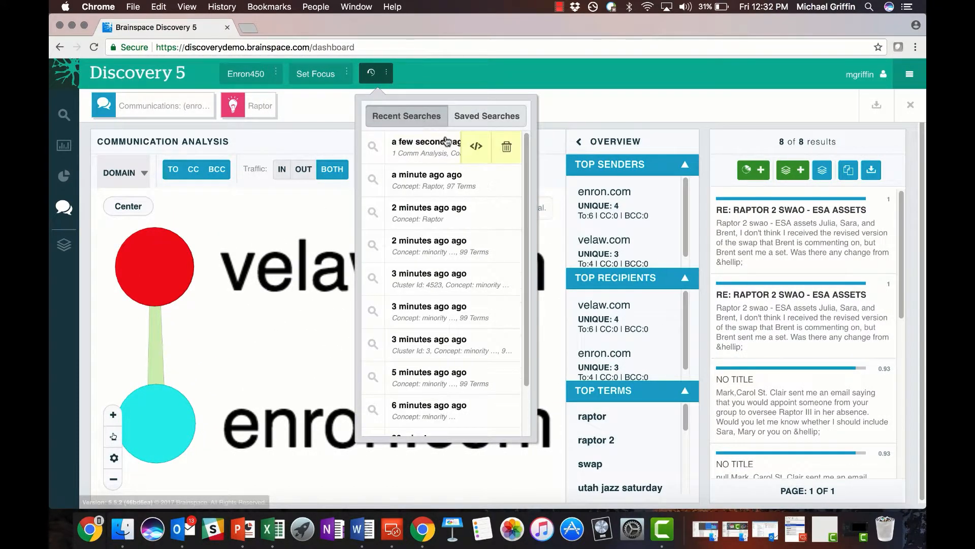
pyautogui.click(467, 148)
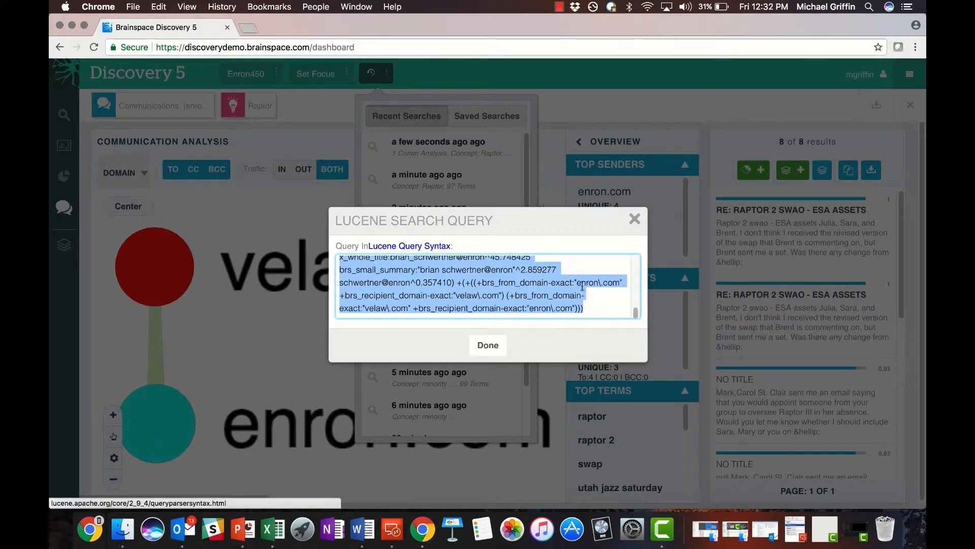
pyautogui.moveTo(636, 311); pyautogui.dragTo(635, 256)
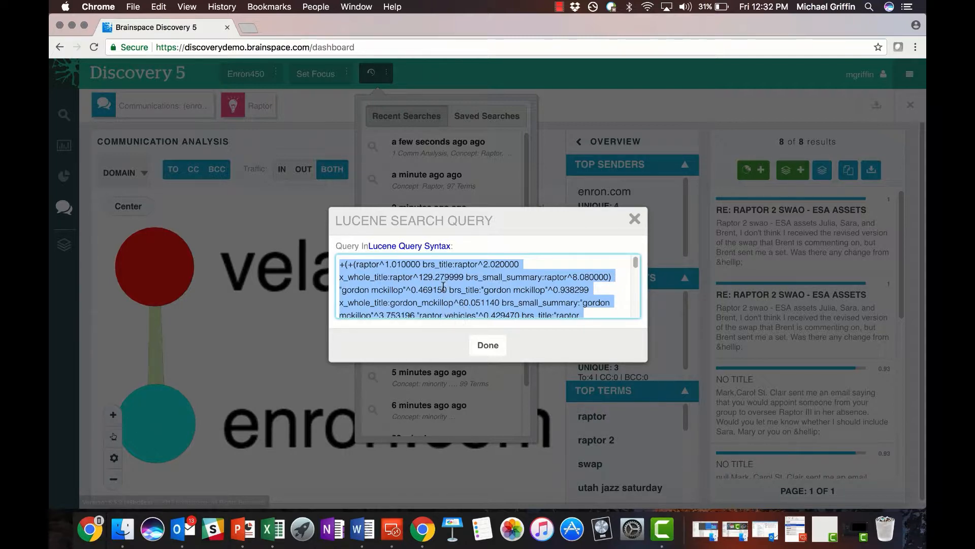
pyautogui.click(634, 219)
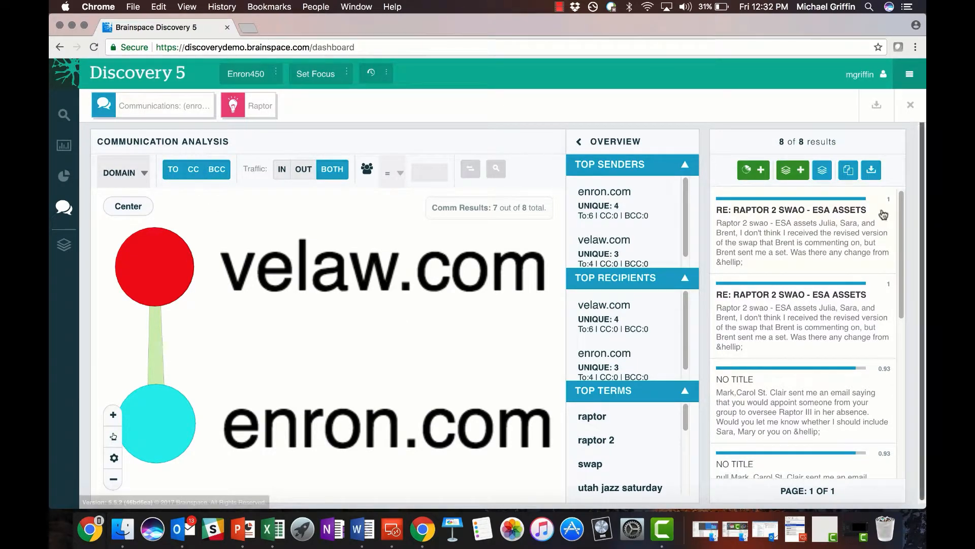
# - Show the communication analysis by people, review the top terms of the isolated two-person connection, and clear the selection
pyautogui.click(122, 173)
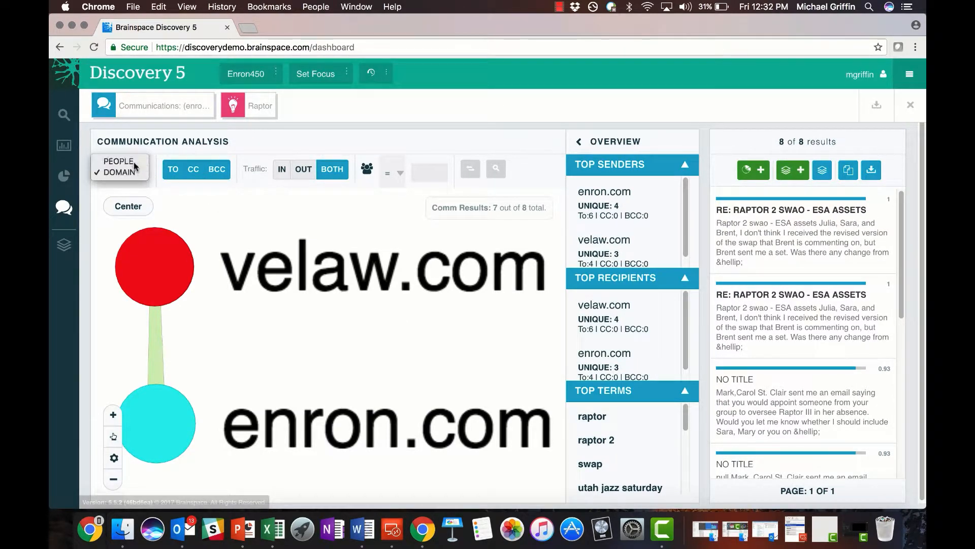
pyautogui.click(122, 161)
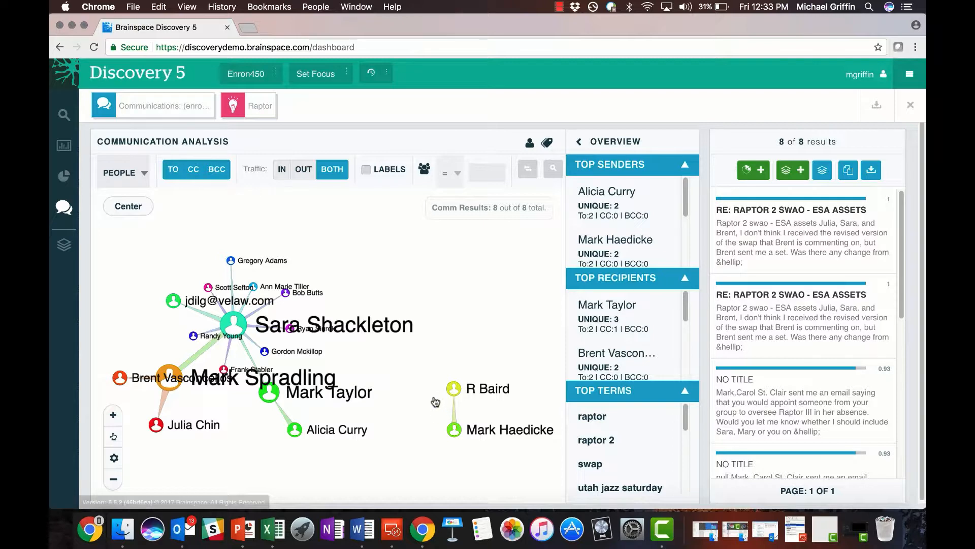
pyautogui.click(454, 420)
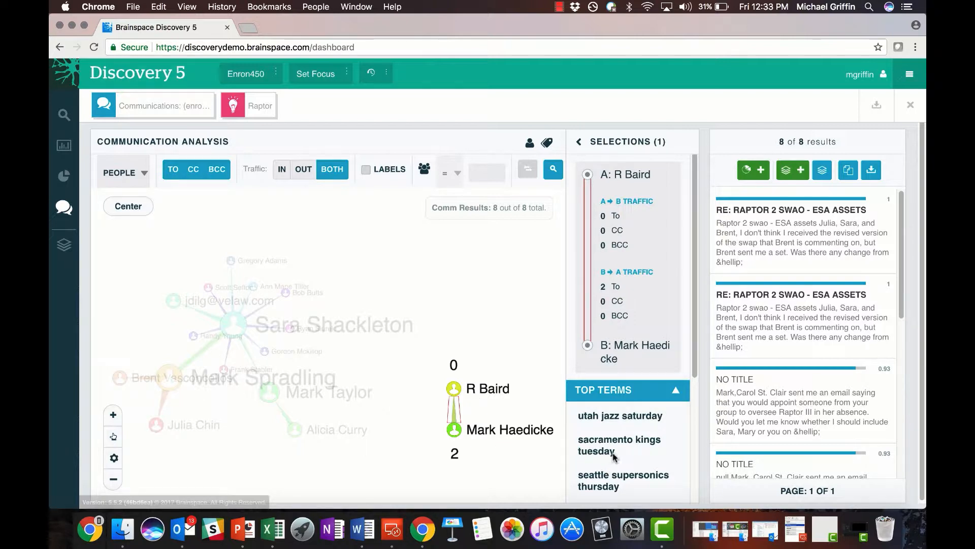
pyautogui.moveTo(698, 342); pyautogui.dragTo(700, 403)
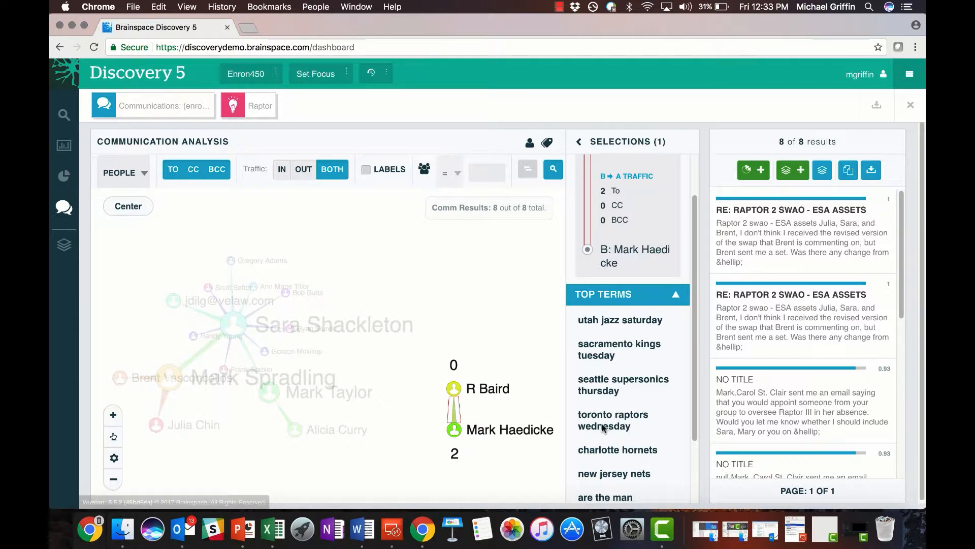
pyautogui.click(415, 388)
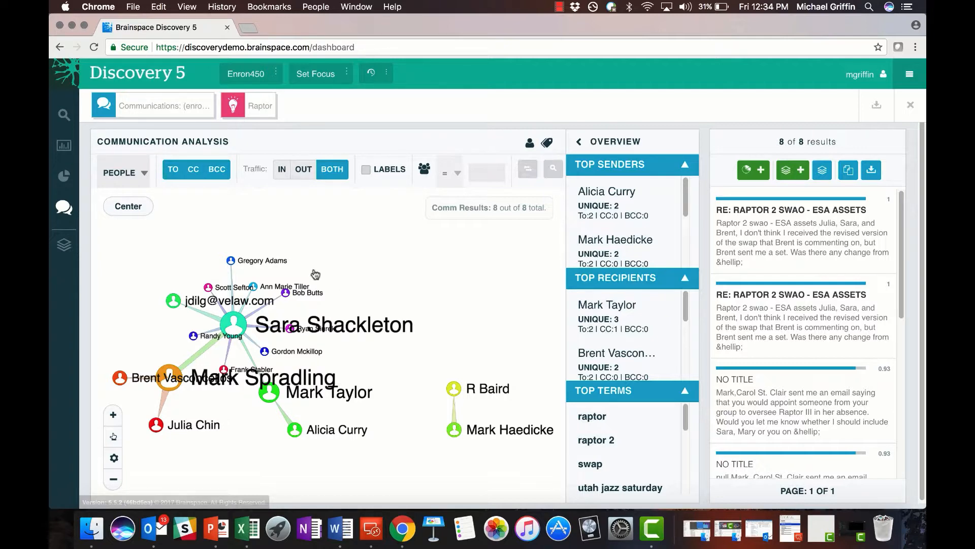
# - Remove the communications filter and restrict the Raptor results to original and near-duplicate documents in the data overview
pyautogui.click(104, 105)
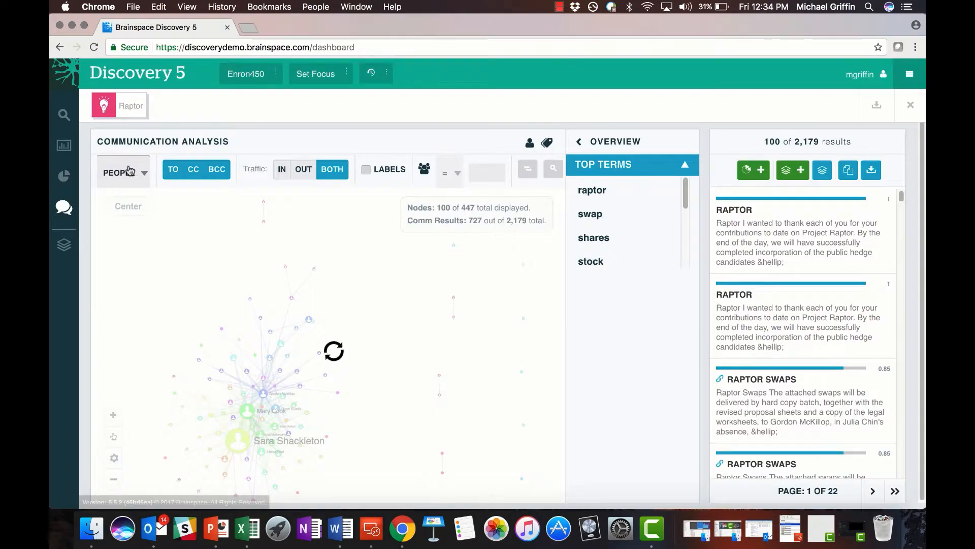
pyautogui.click(64, 147)
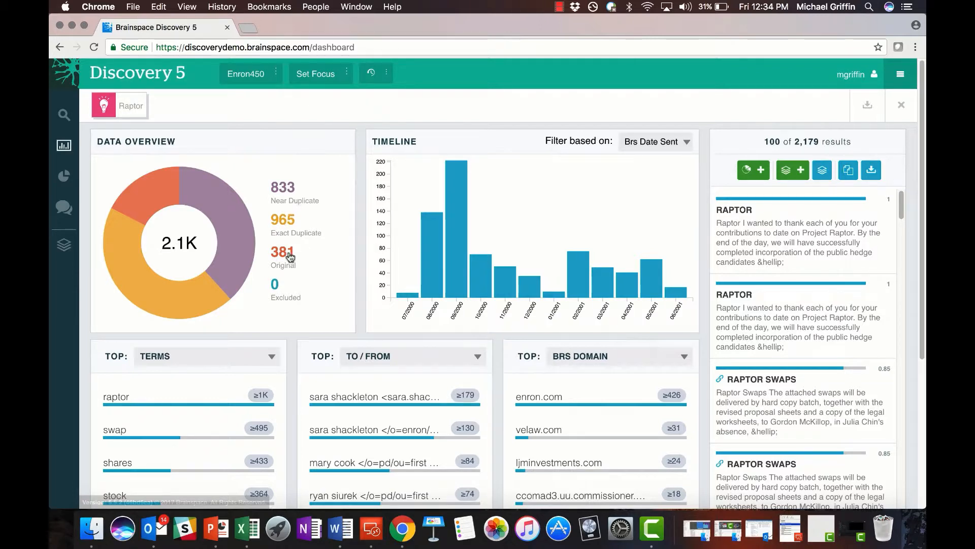
pyautogui.click(168, 183)
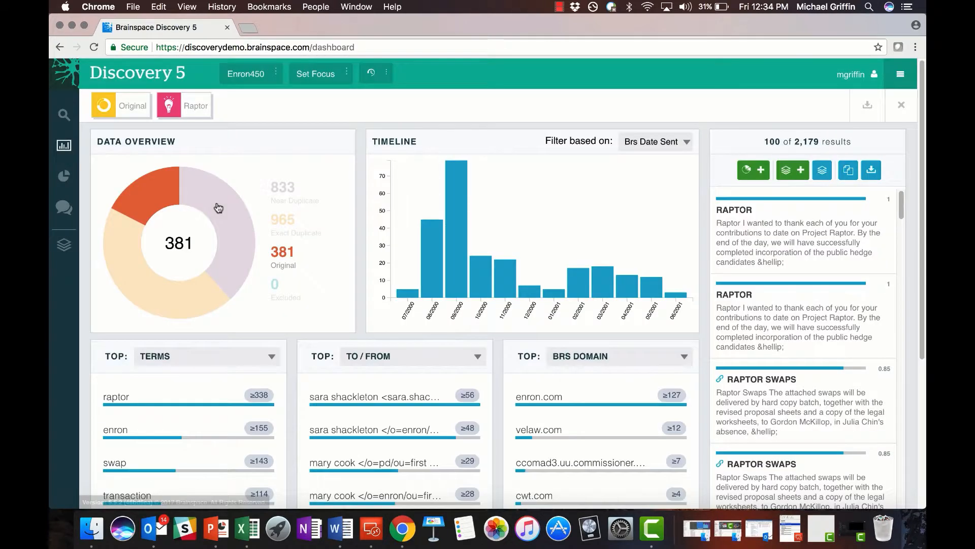
pyautogui.click(218, 207)
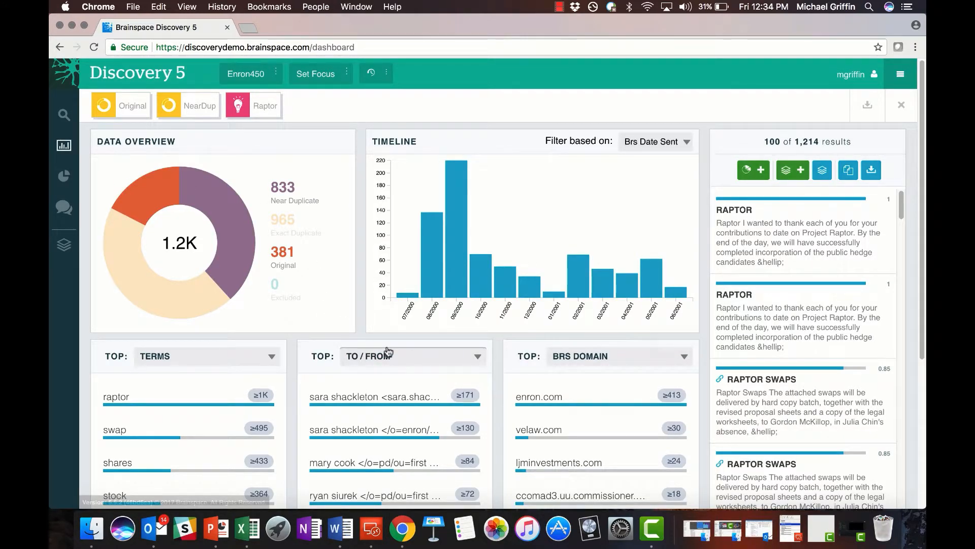
pyautogui.moveTo(574, 294)
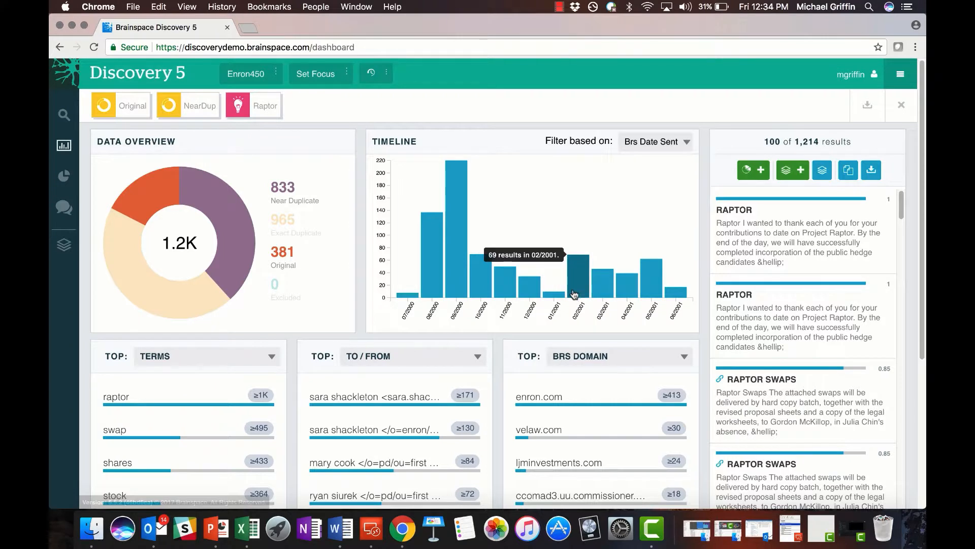
pyautogui.click(651, 361)
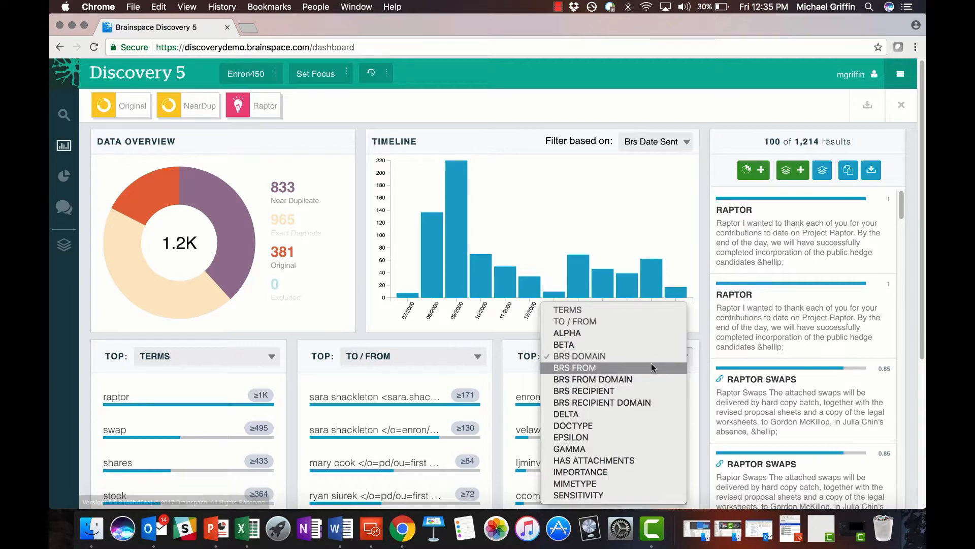
pyautogui.click(692, 348)
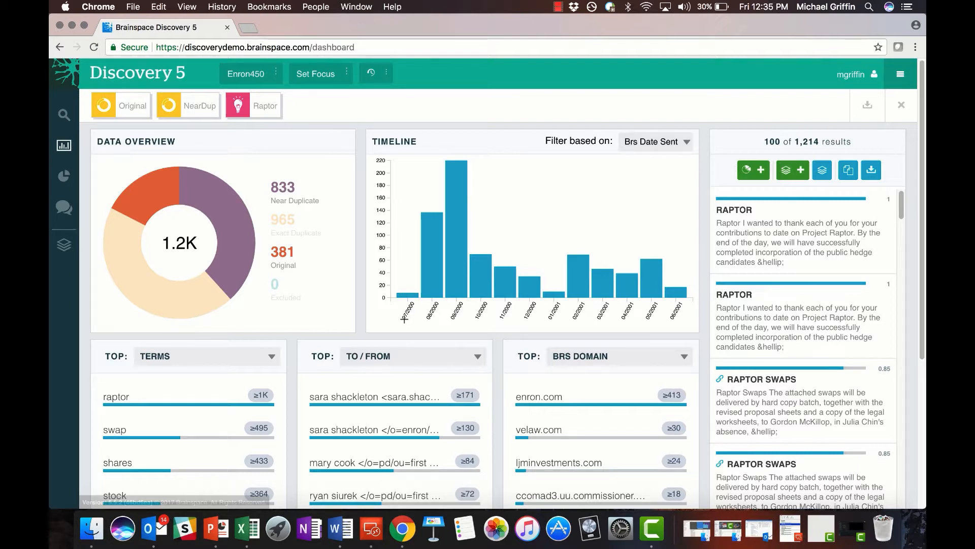
# - Filter the timeline to July 2000 and show the communication analysis of those results
pyautogui.moveTo(411, 301)
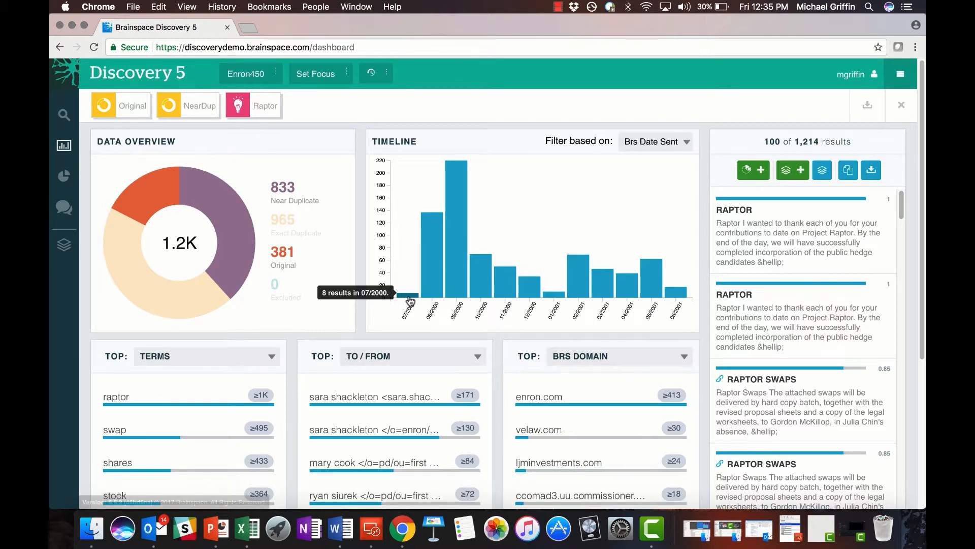
pyautogui.click(410, 300)
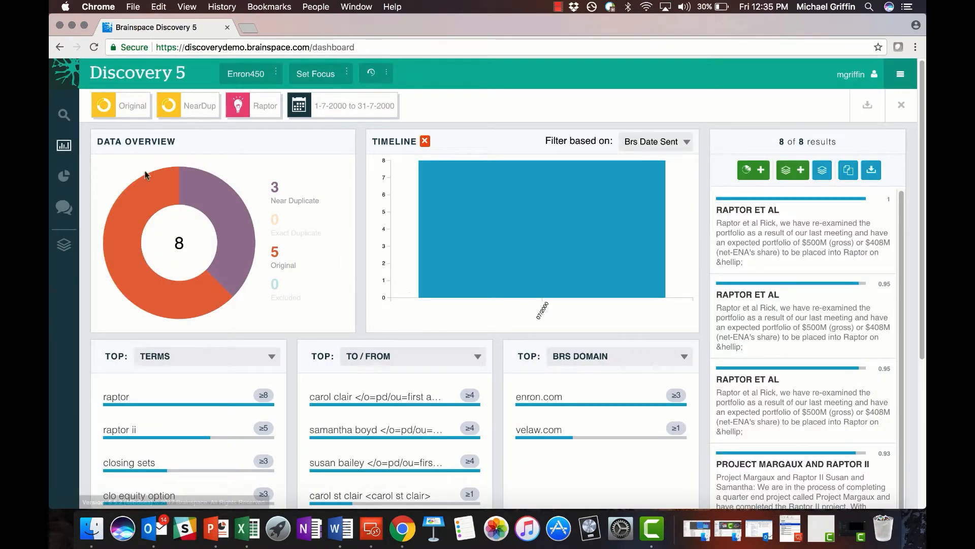
pyautogui.click(64, 209)
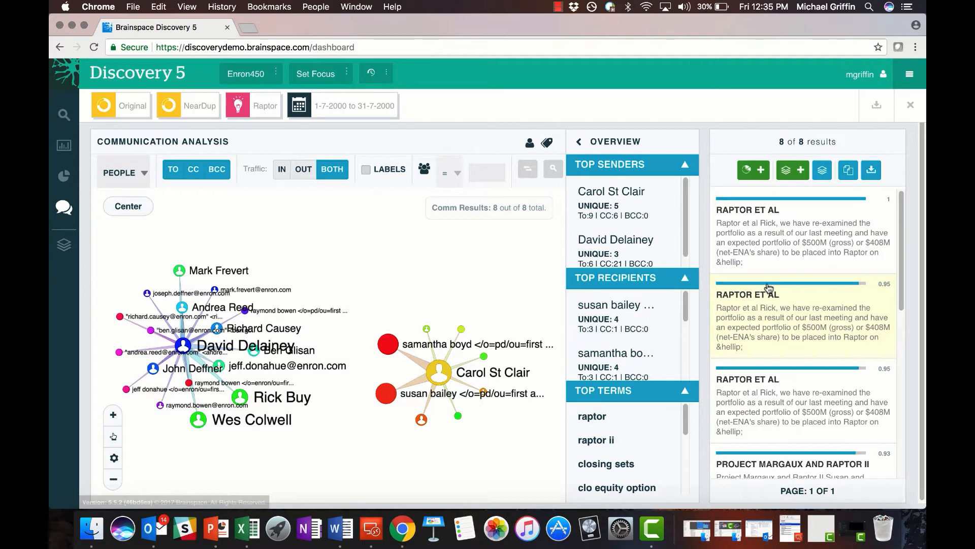
pyautogui.click(797, 173)
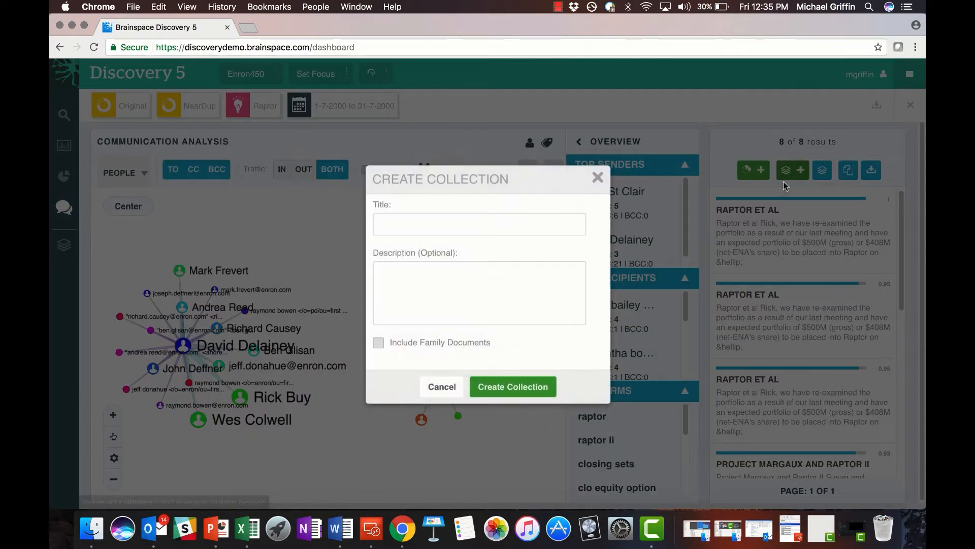
pyautogui.click(532, 228)
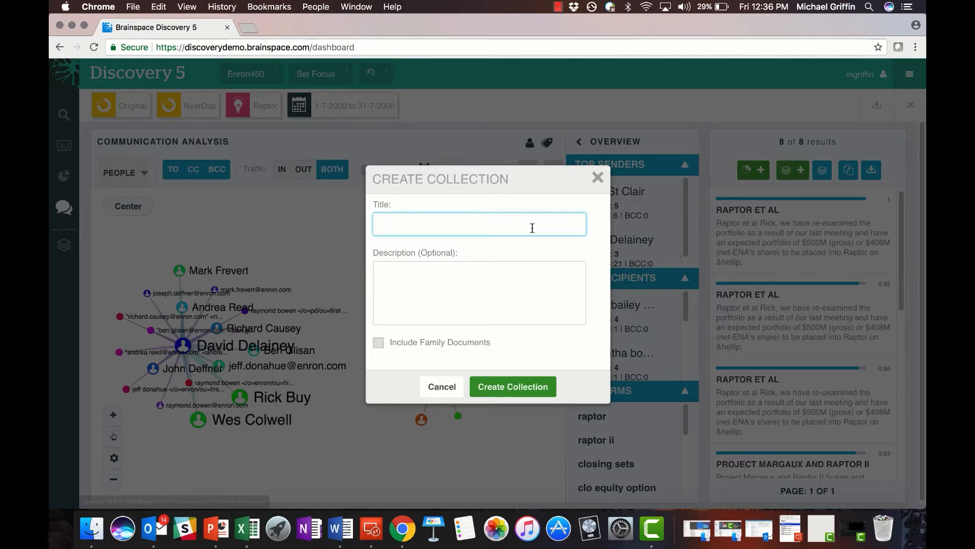
pyautogui.click(598, 178)
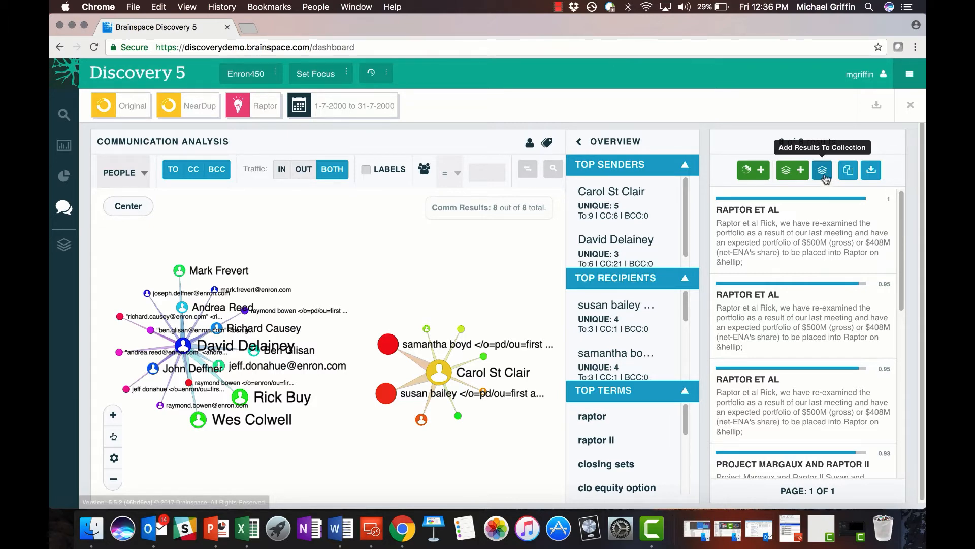
# - Add the filtered results to the existing Findings collection without including family documents
pyautogui.click(824, 181)
pyautogui.click(488, 272)
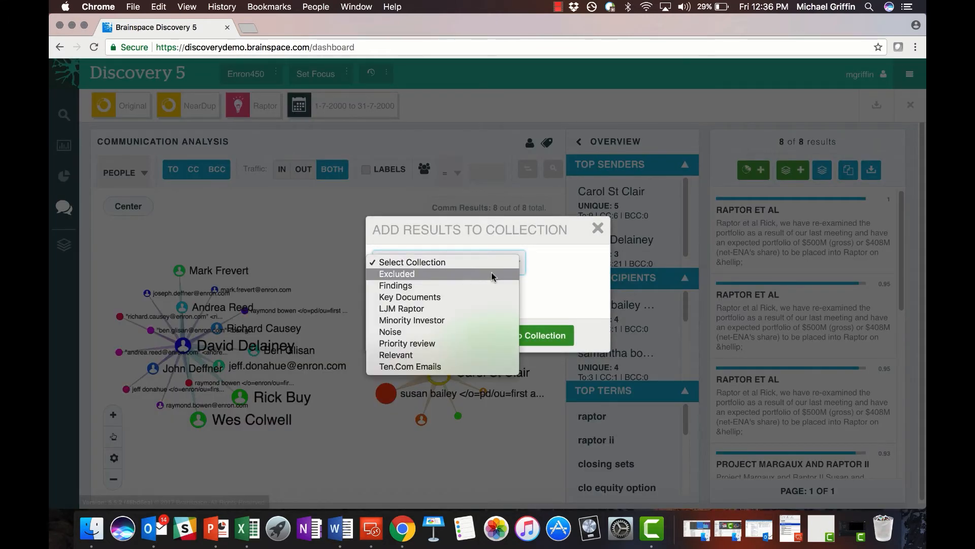
pyautogui.click(495, 285)
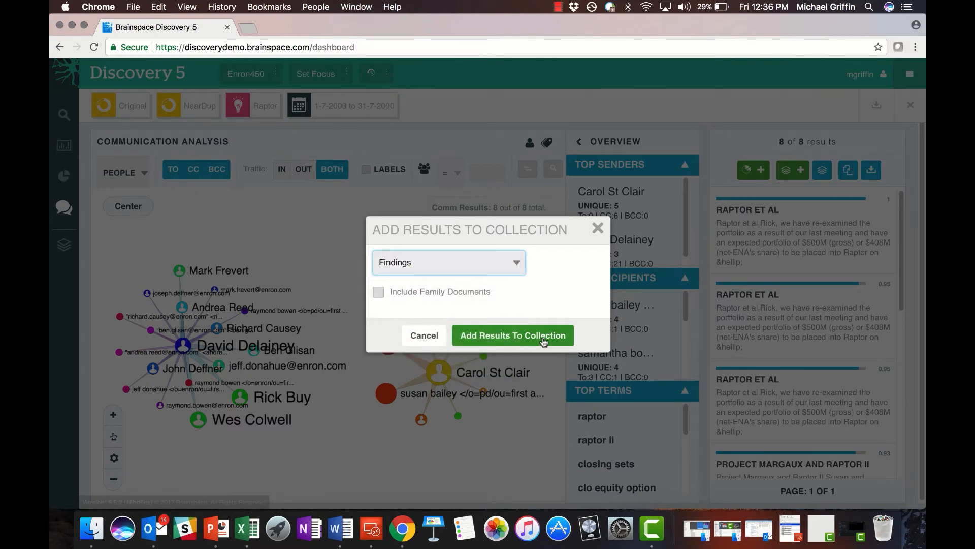
pyautogui.click(540, 334)
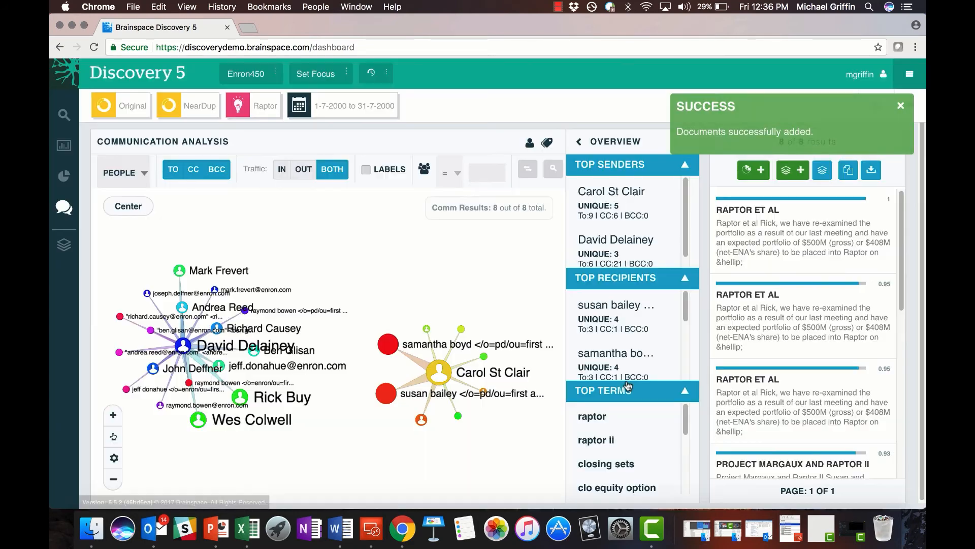